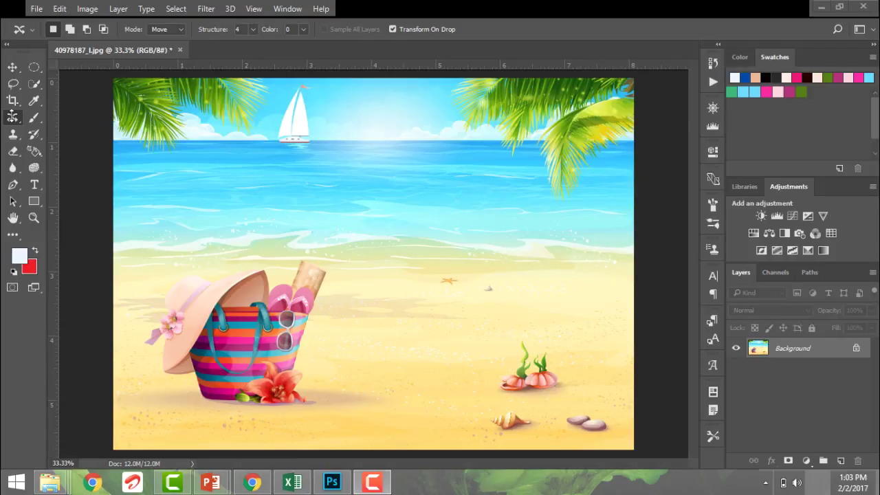
Step: Outline the beach bag, hat and flower with a freehand selection using the Content-Aware Move tool
right_click(12, 116)
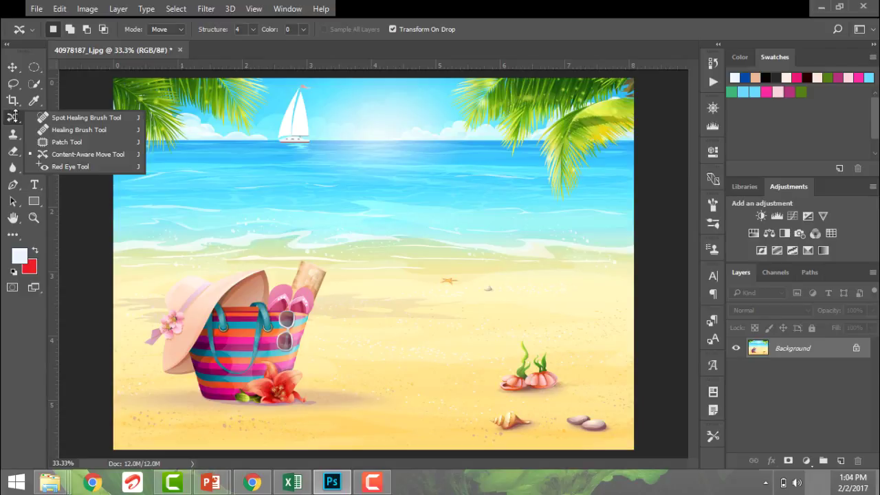
left_click(60, 153)
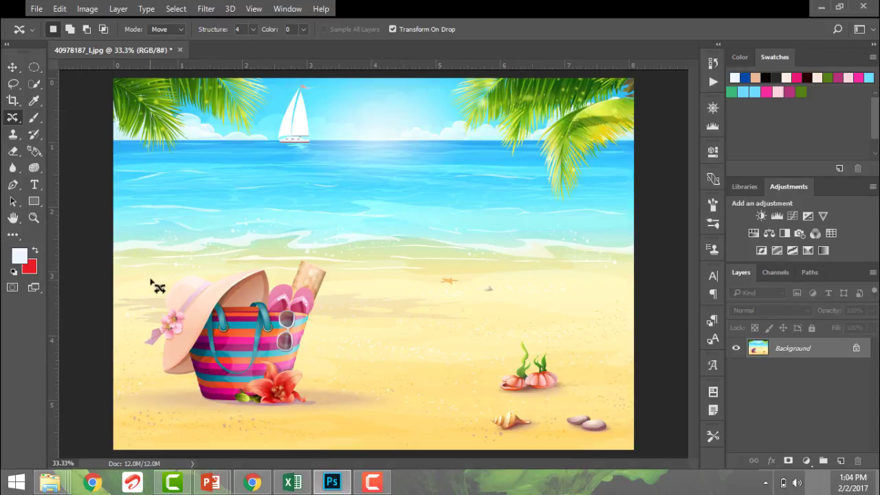
mouse_move(152, 296)
left_mouse_down()
mouse_move(201, 258)
mouse_move(281, 266)
mouse_move(299, 253)
mouse_move(333, 258)
mouse_move(341, 306)
mouse_move(320, 408)
mouse_move(285, 423)
mouse_move(167, 398)
mouse_move(129, 327)
mouse_move(153, 297)
left_mouse_up()
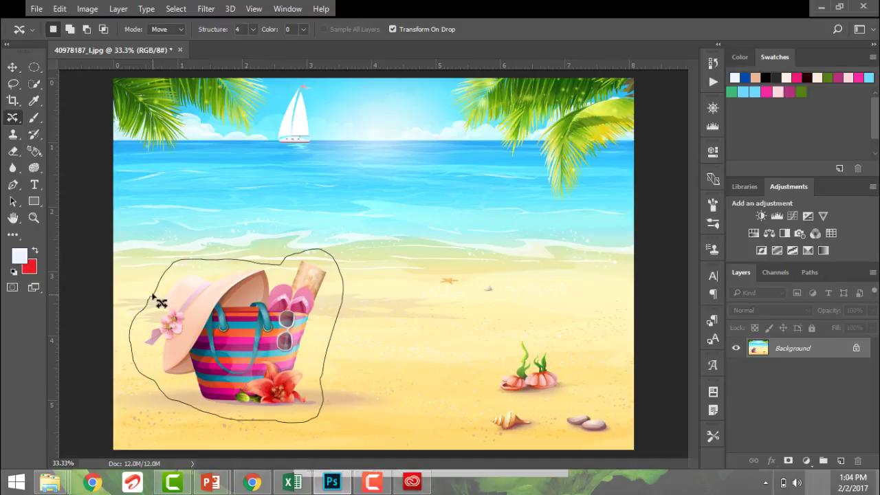
left_click_drag(152, 297, 152, 298)
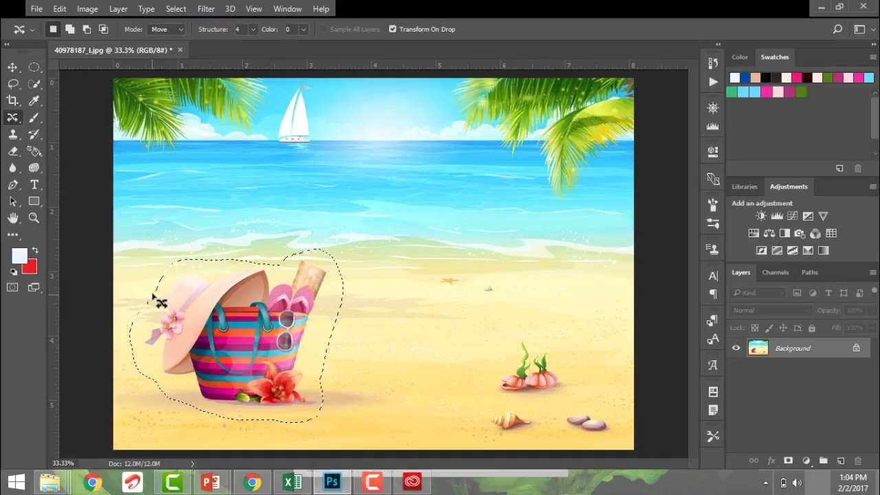
Step: Move the selected beach bag across to the right-hand side of the beach, above the shells, and clear the selection
mouse_move(236, 333)
left_mouse_down()
mouse_move(382, 308)
mouse_move(422, 305)
mouse_move(426, 313)
mouse_move(489, 294)
mouse_move(491, 286)
mouse_move(533, 285)
left_mouse_up()
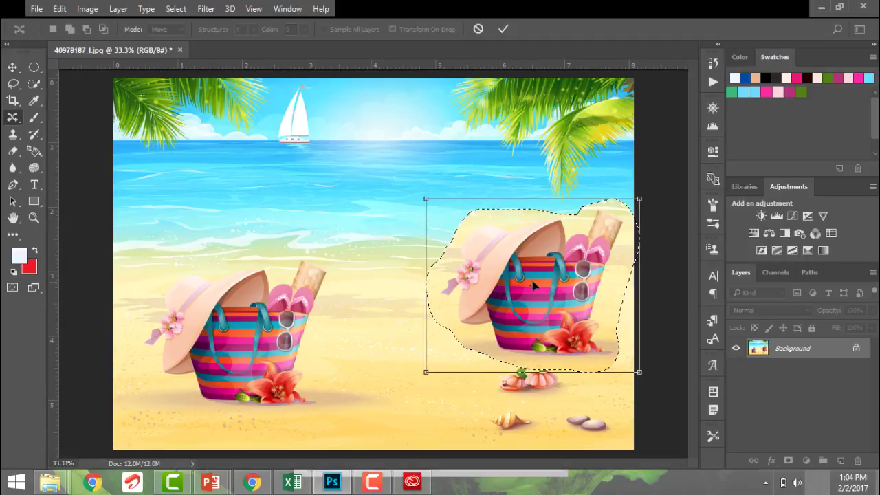
key("Return")
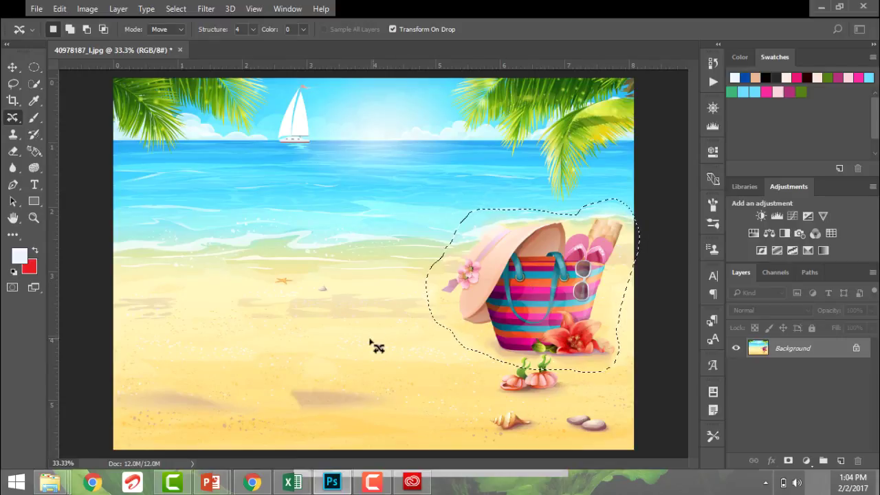
key("ctrl+d")
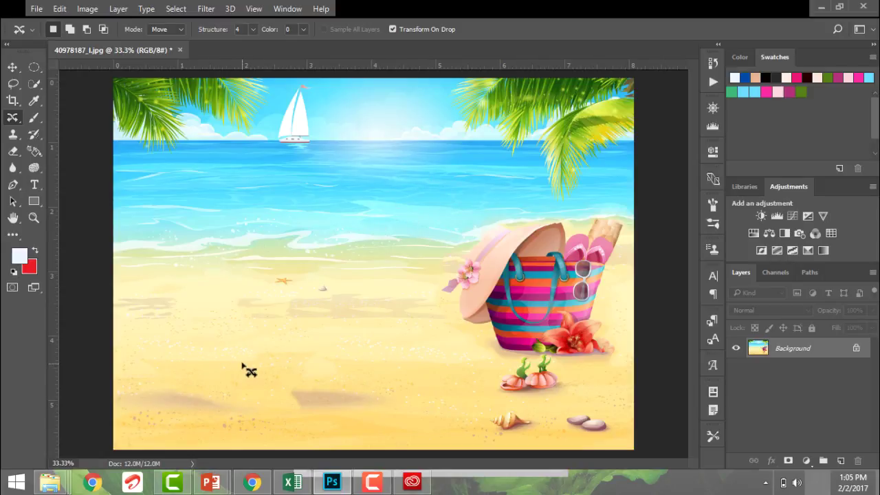
Step: Cover the leftover shadow in the lower-left sand with a content-aware moved patch of clean sand
mouse_move(242, 363)
left_mouse_down()
mouse_move(198, 344)
mouse_move(226, 314)
mouse_move(313, 355)
mouse_move(248, 378)
mouse_move(228, 360)
mouse_move(159, 409)
left_mouse_up()
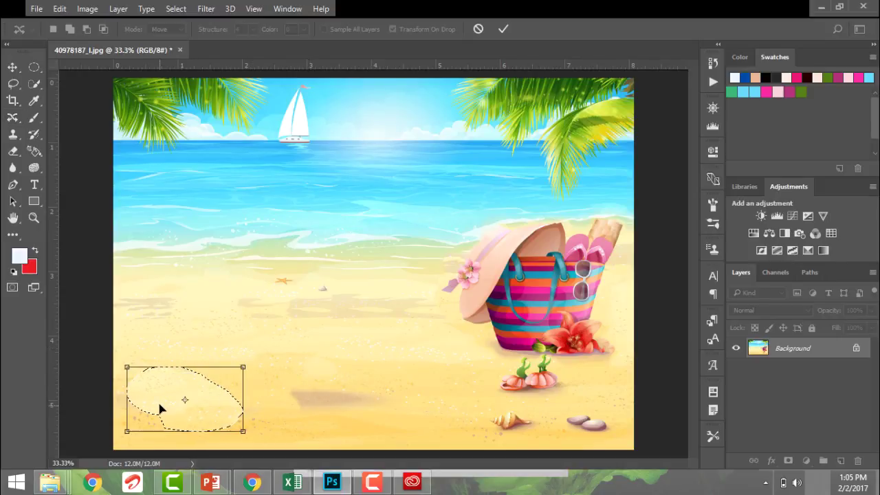
key("Return")
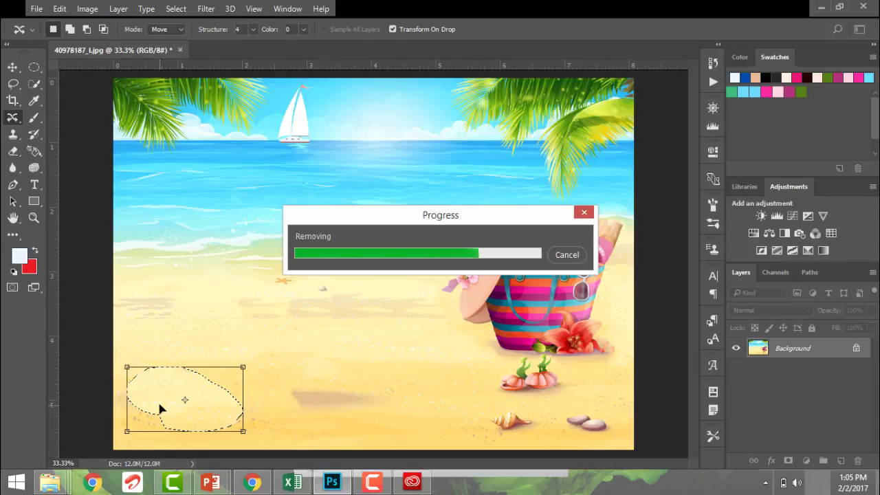
left_click(288, 340)
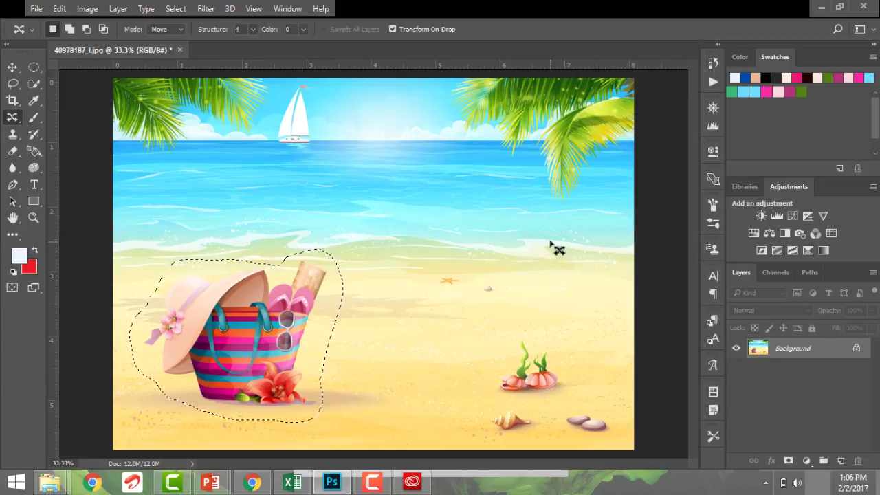
Step: Remove the selected beach bag with a Content-Aware fill in Normal mode at 100% opacity, and clear the selection
left_click(60, 8)
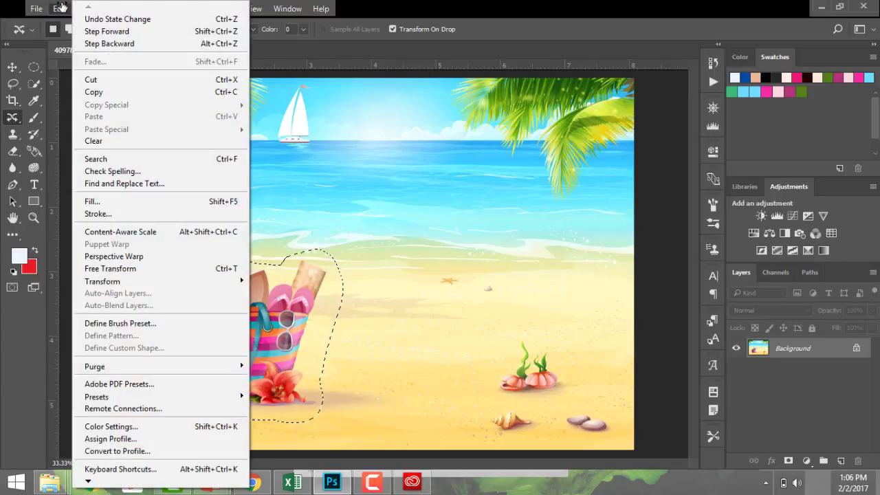
left_click(147, 202)
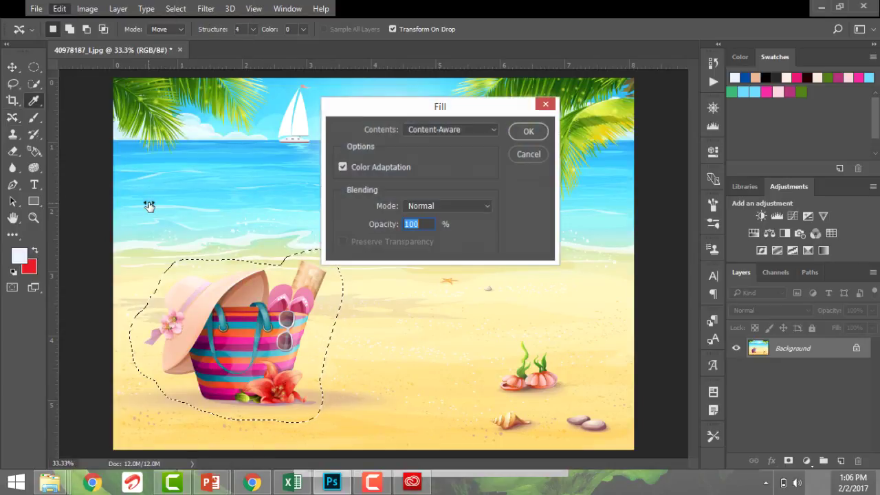
left_click(466, 130)
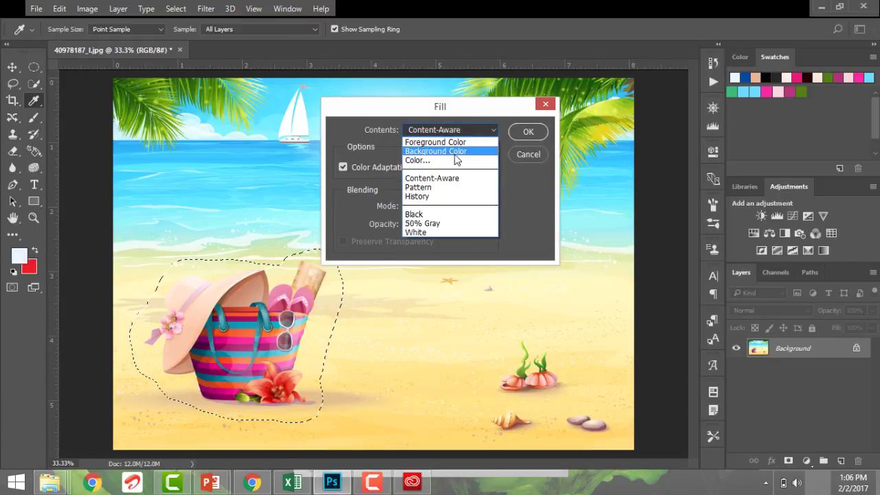
left_click(459, 180)
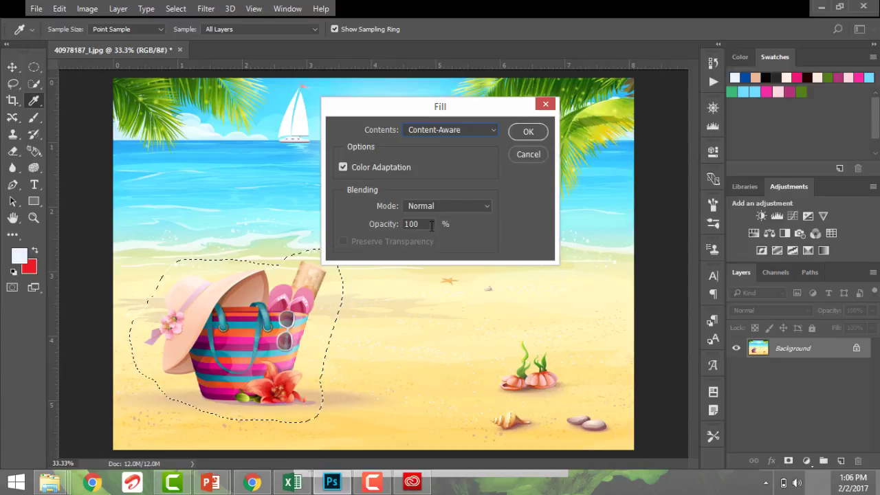
left_click(529, 133)
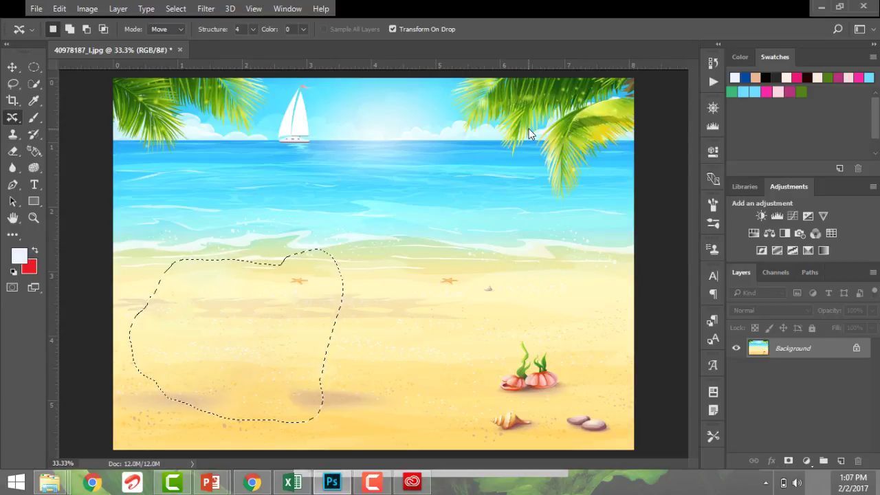
key("ctrl+d")
Step: Try filling the image with the foreground color while nothing is selected, and undo the fill
right_click(14, 117)
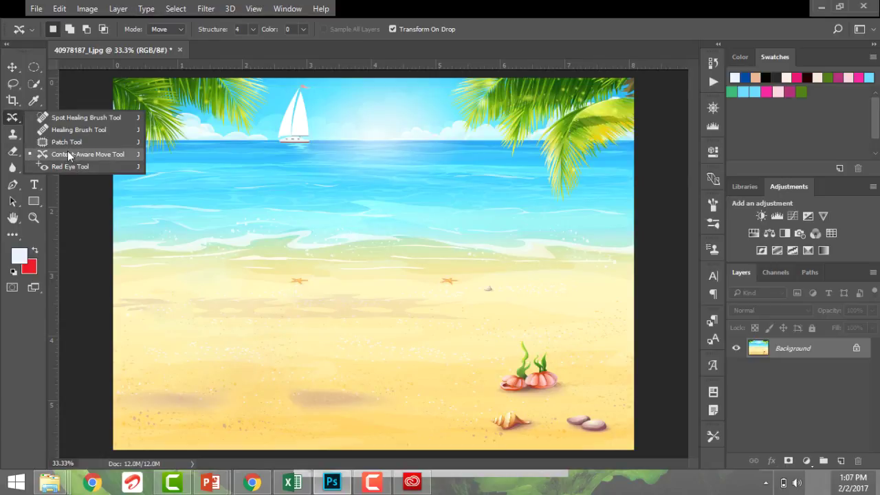
left_click(206, 277)
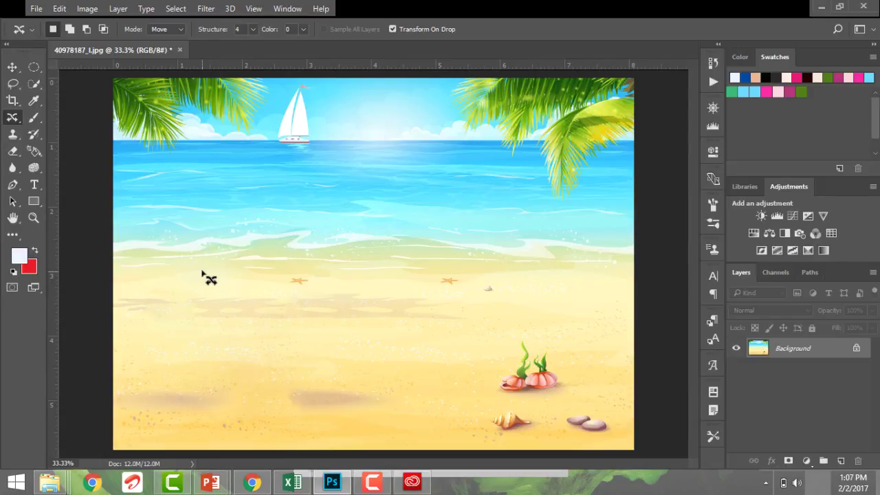
left_click(61, 9)
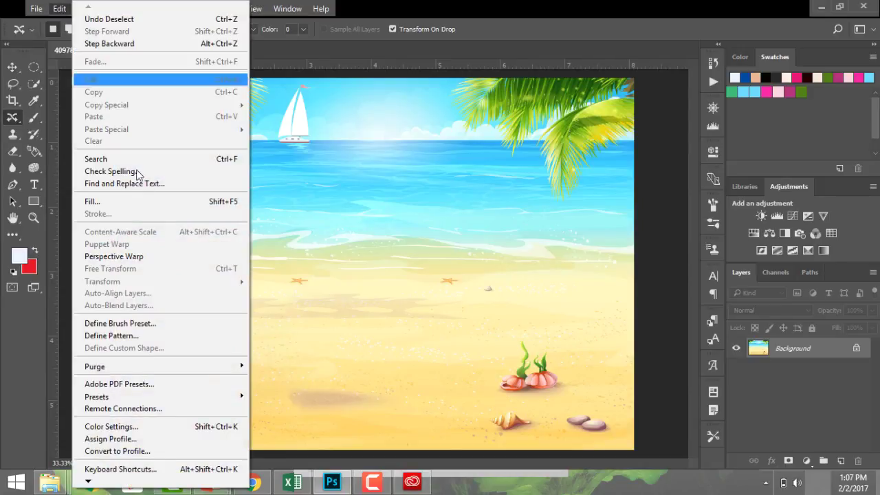
left_click(141, 202)
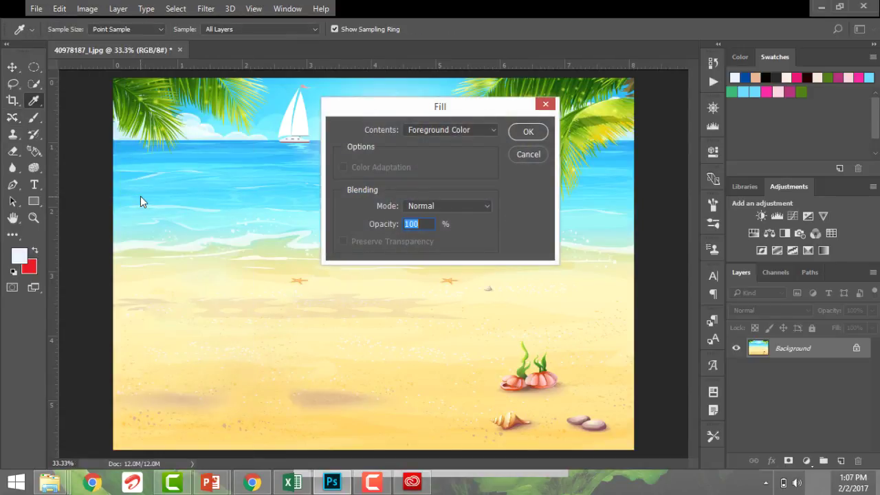
left_click(404, 133)
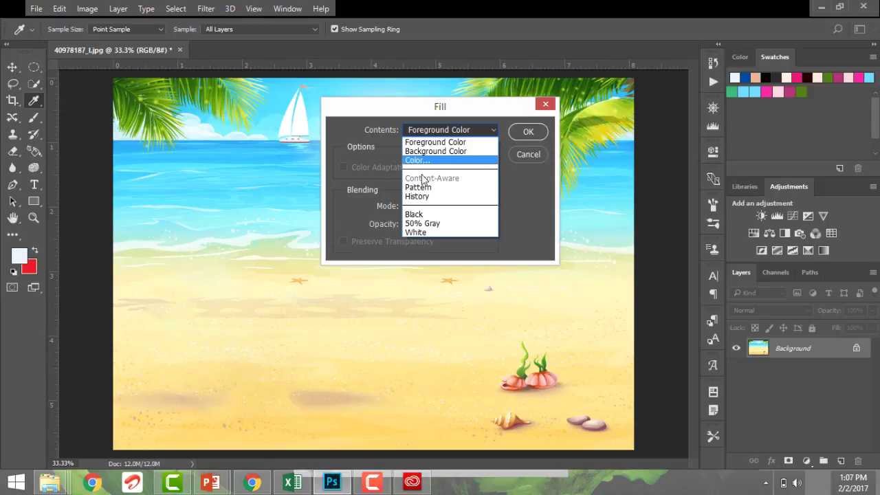
left_click(548, 128)
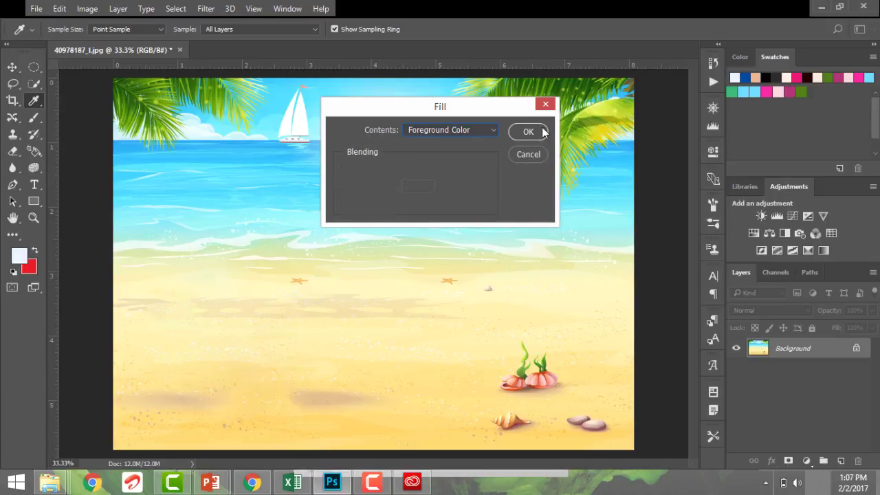
left_click(542, 132)
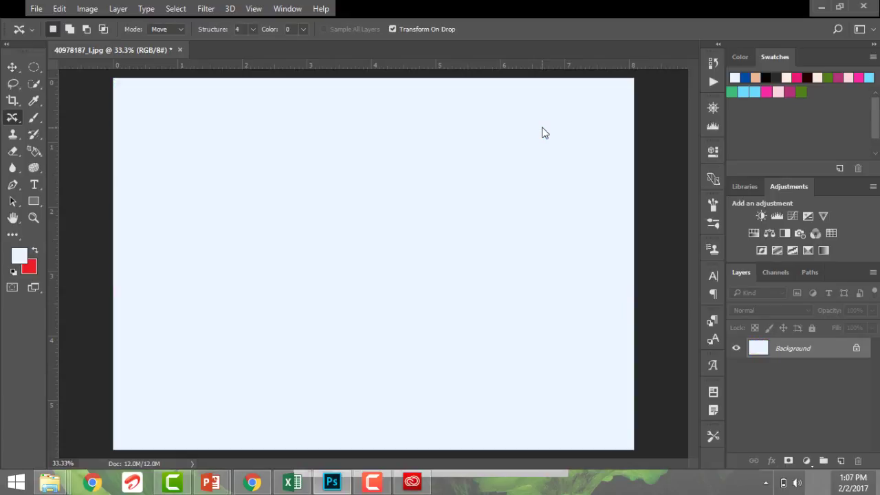
key("ctrl+z")
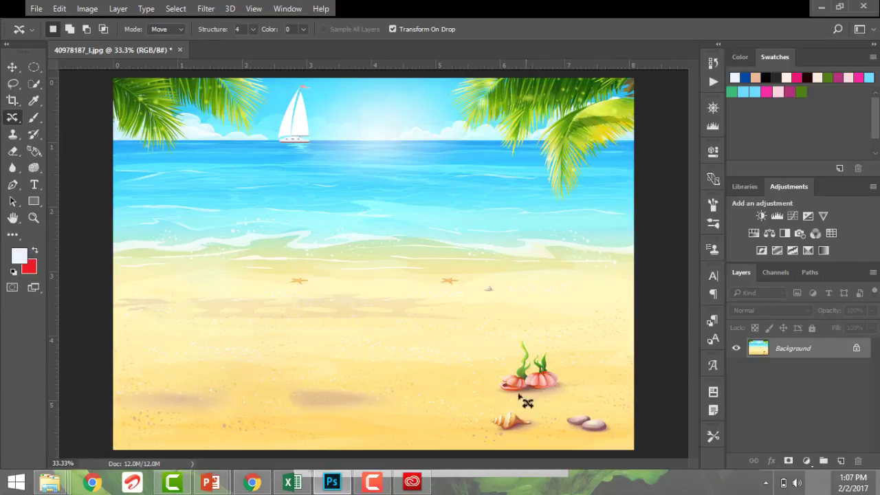
Step: Select the two shells with seaweed and move them to the middle of the sand with Content-Aware Move
mouse_move(524, 402)
left_mouse_down()
mouse_move(484, 357)
mouse_move(517, 336)
mouse_move(583, 366)
mouse_move(544, 394)
mouse_move(510, 400)
mouse_move(454, 343)
mouse_move(366, 339)
mouse_move(330, 358)
left_mouse_up()
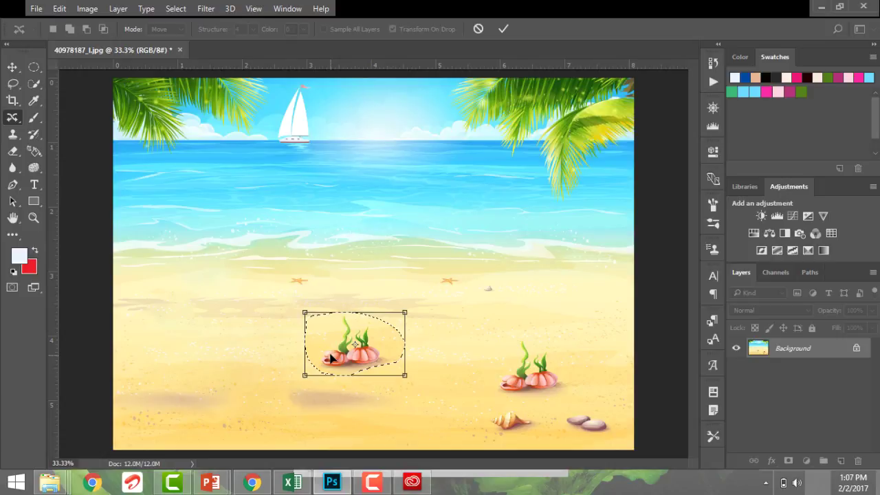
key("Return")
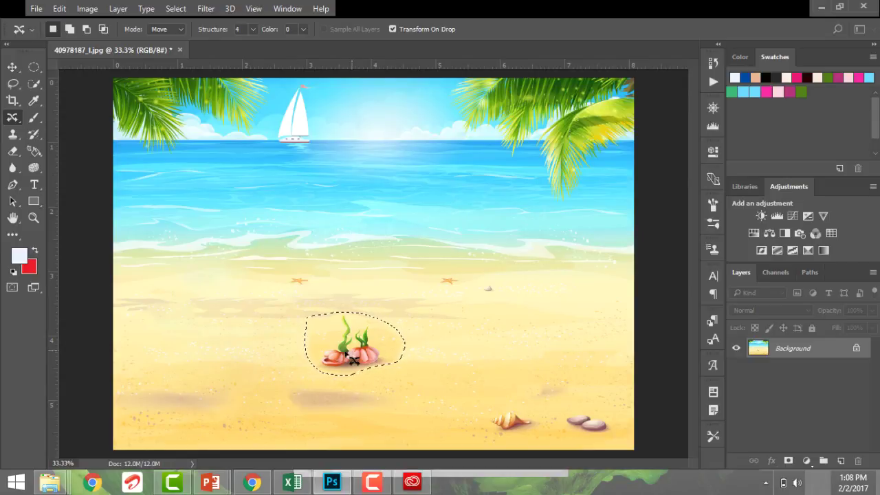
Step: Remove the selected shells with a Content-Aware fill at 100% opacity, and clear the selection
left_click(59, 8)
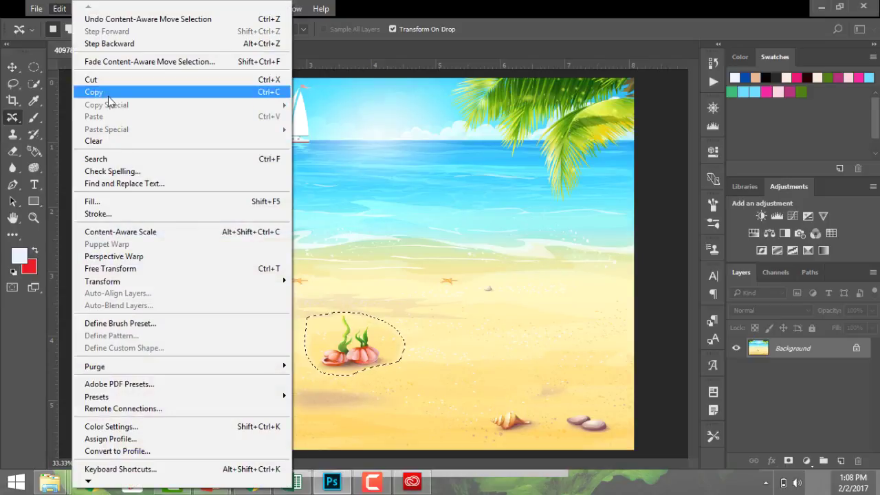
left_click(104, 200)
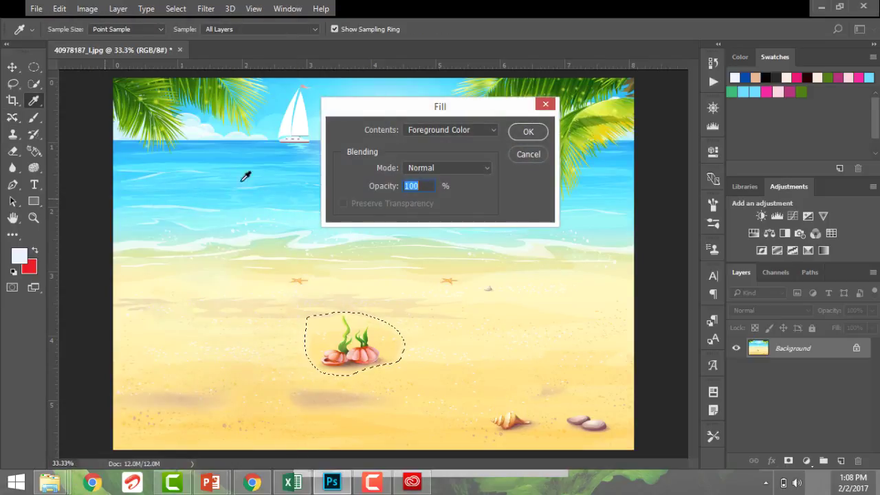
left_click(438, 134)
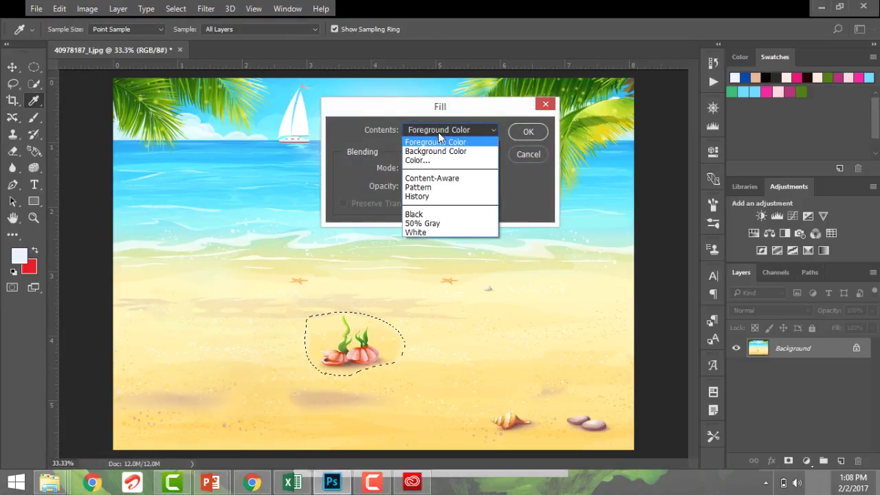
left_click(429, 178)
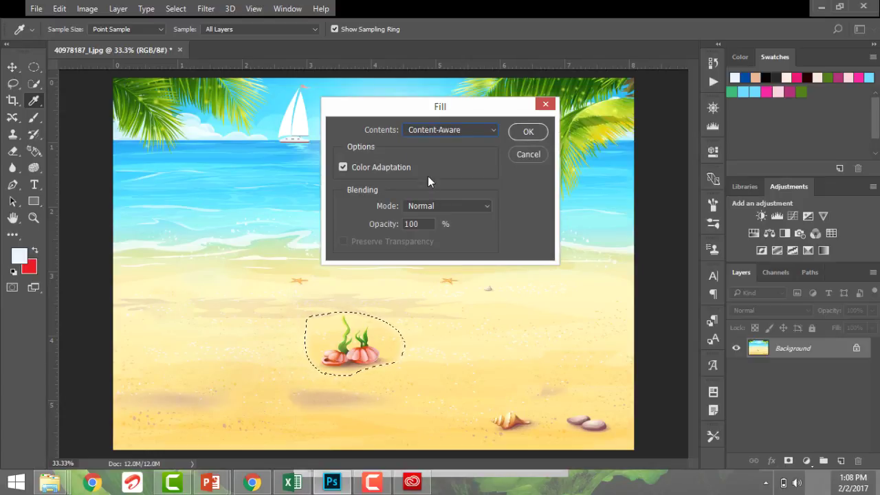
left_click(528, 133)
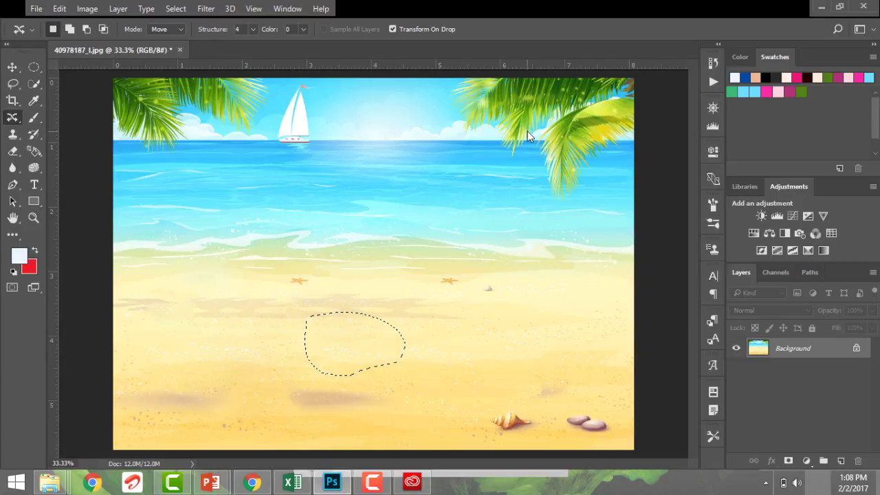
key("ctrl+d")
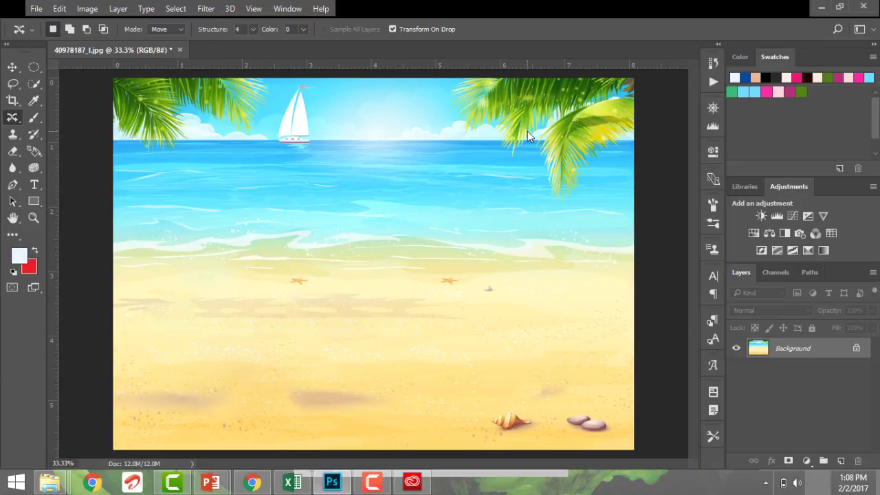